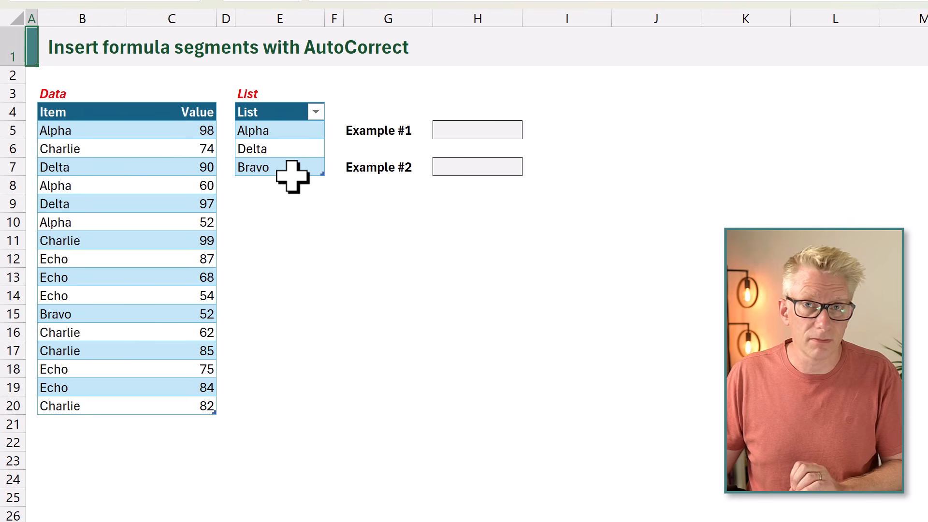
- Enter an XMATCH formula in H5 that looks up Data[Item] in List[List]
click(459, 129)
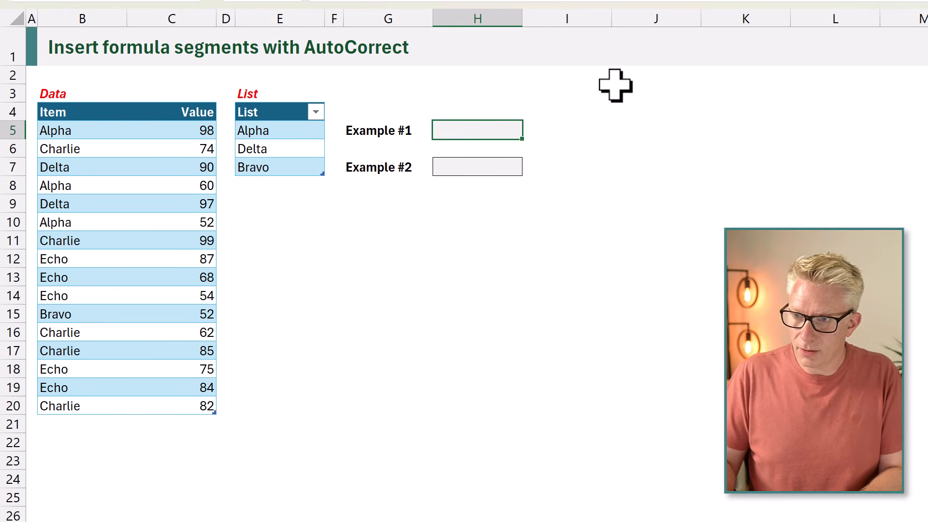
text(=XMATCH()
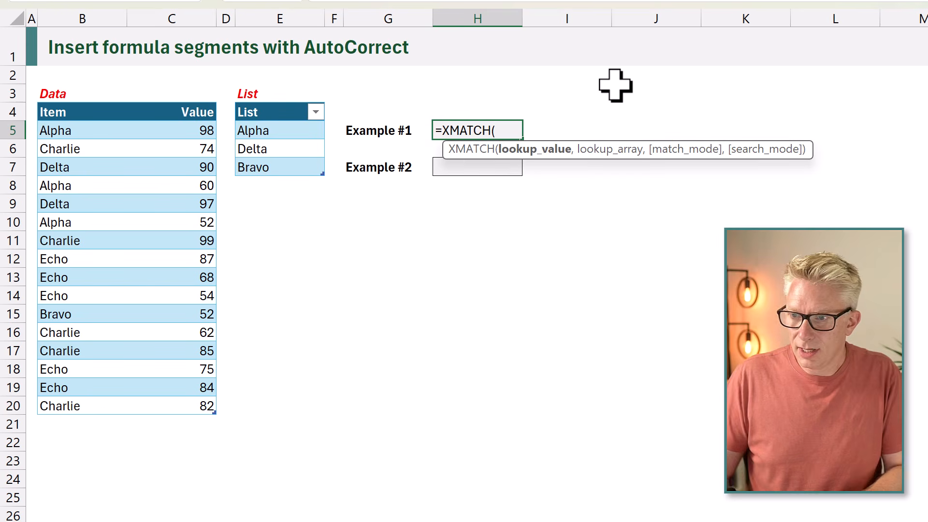
click(61, 96)
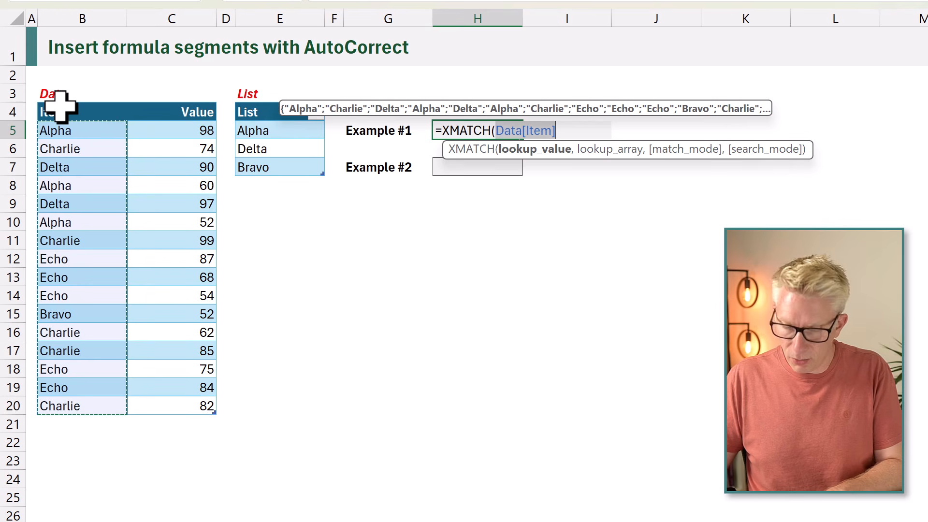
text(,)
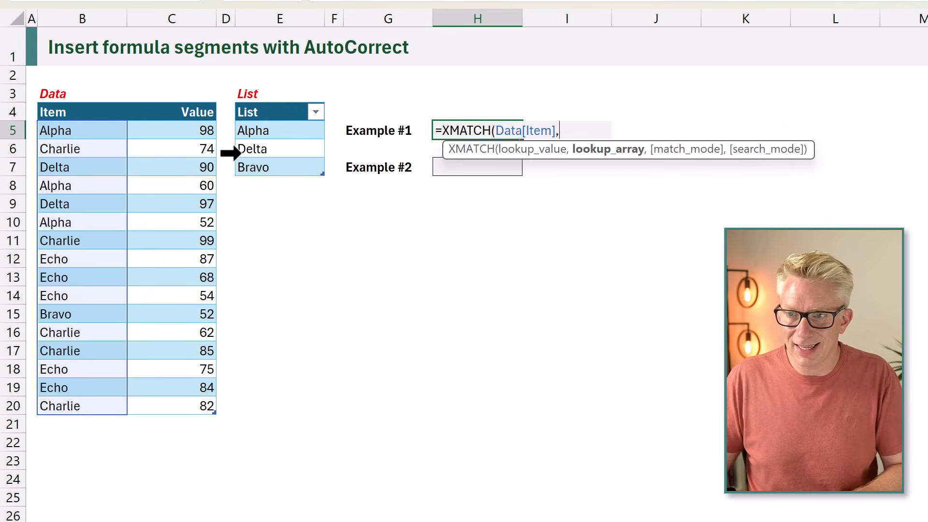
click(277, 101)
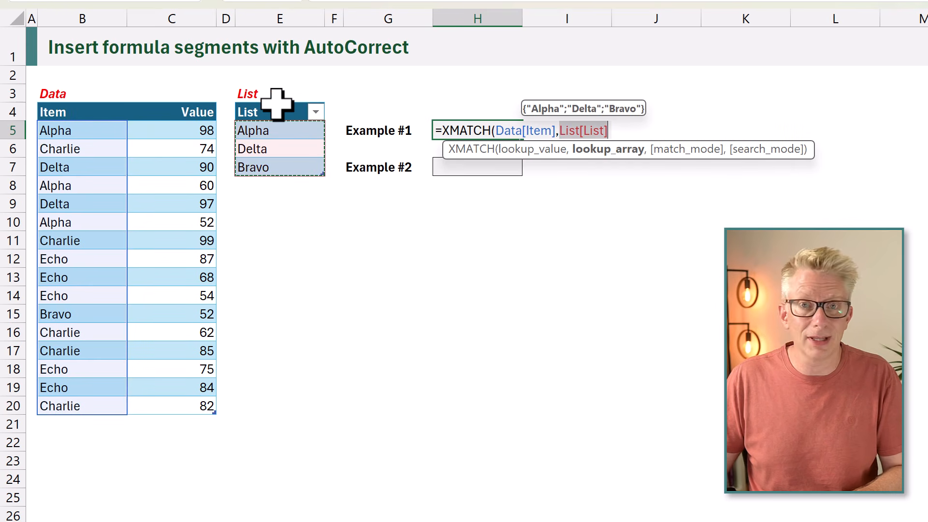
text())
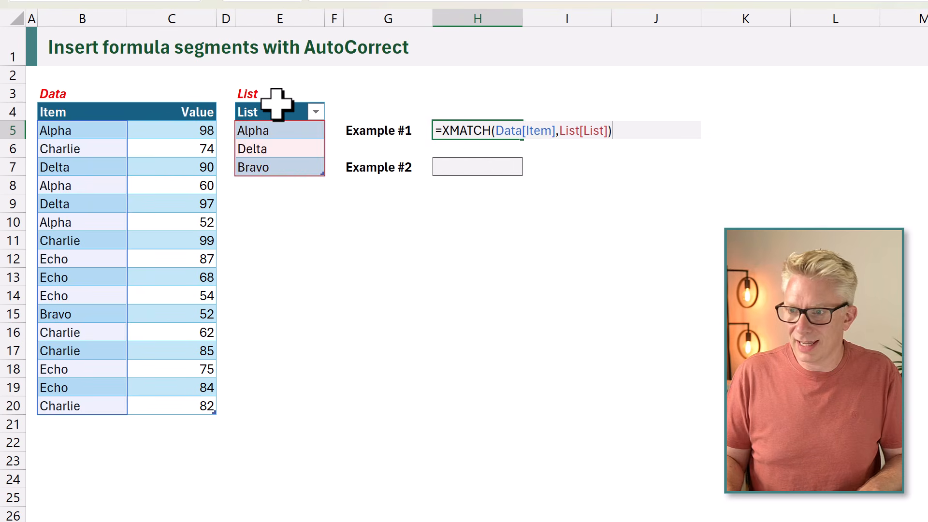
key(ctrl+Return)
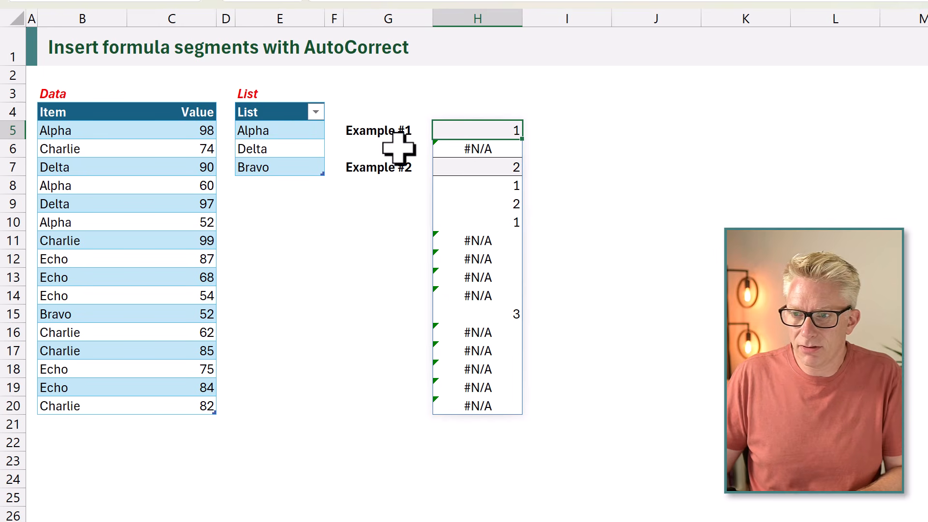
- Compare the Alpha item in row 5 and the Bravo item in row 15 with their XMATCH results in column H
click(73, 130)
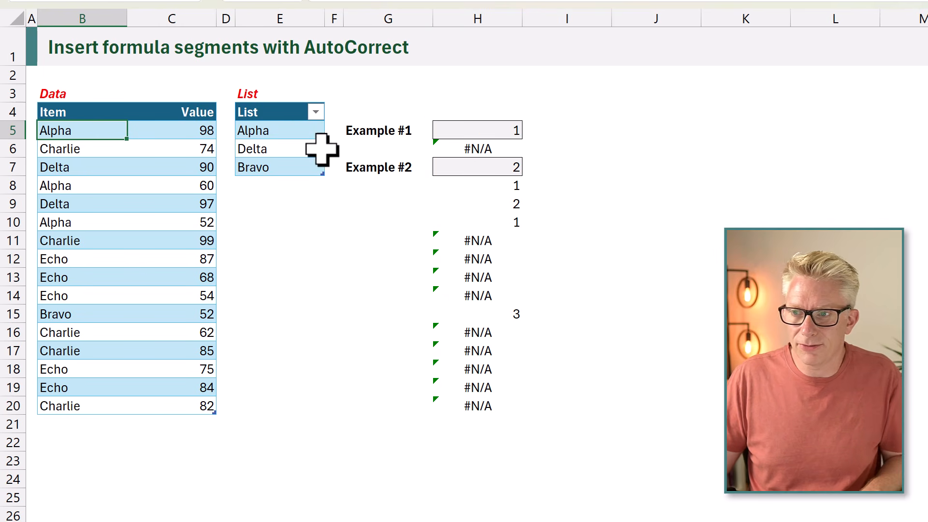
click(461, 128)
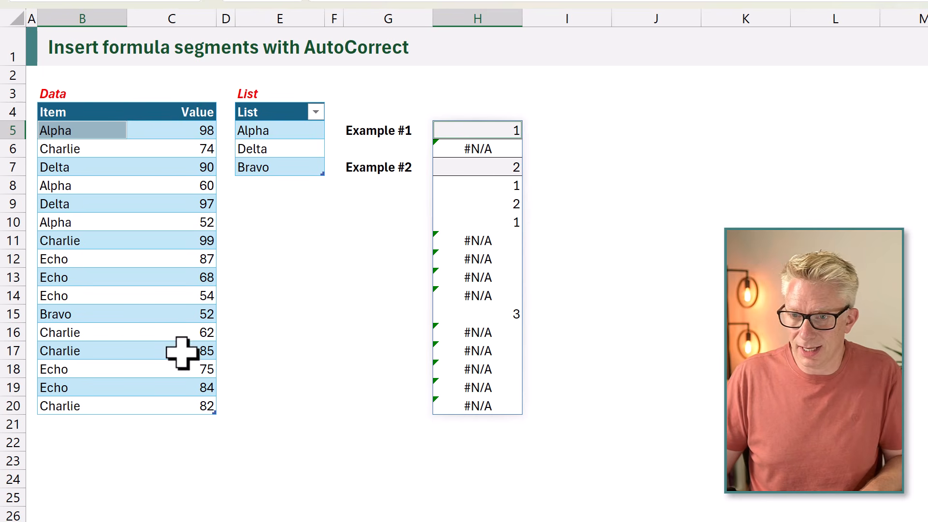
click(61, 315)
click(483, 314)
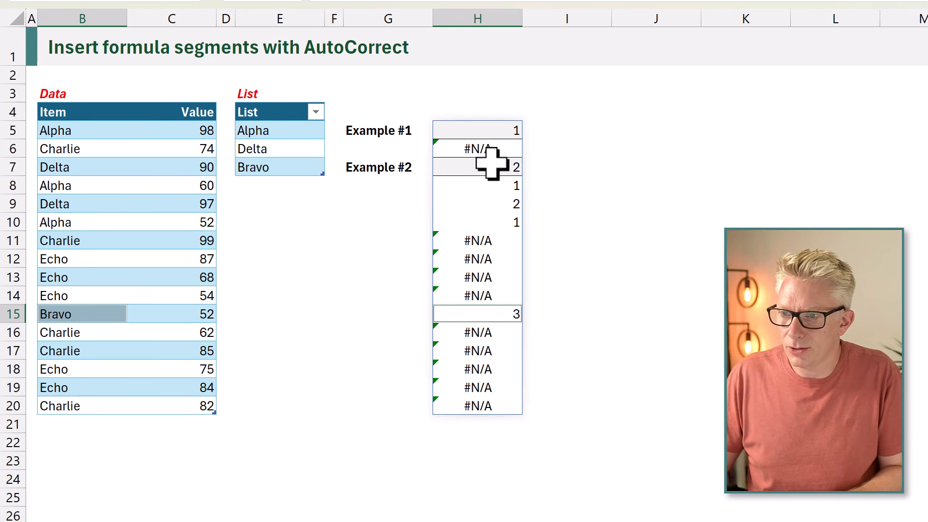
- Wrap the XMATCH formula in H5 in ISNUMBER
double_click(497, 130)
click(440, 130)
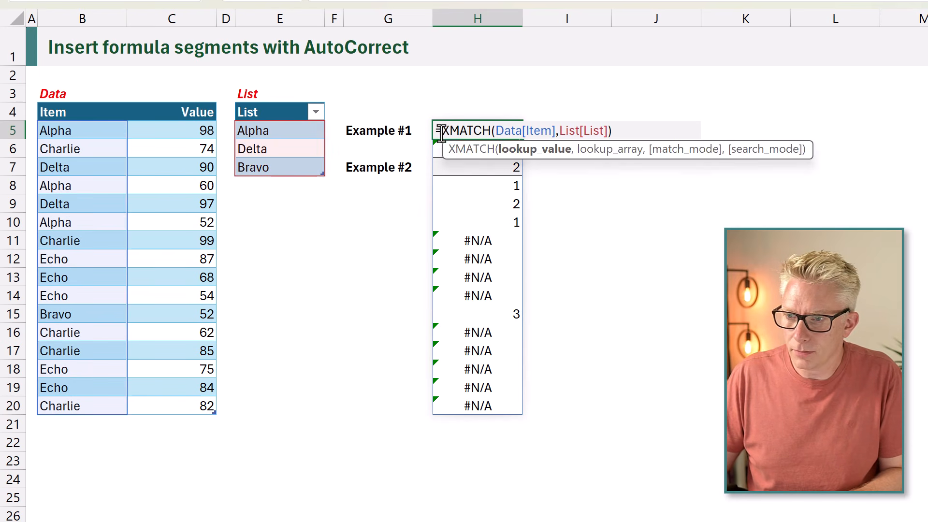
text(ISNUM)
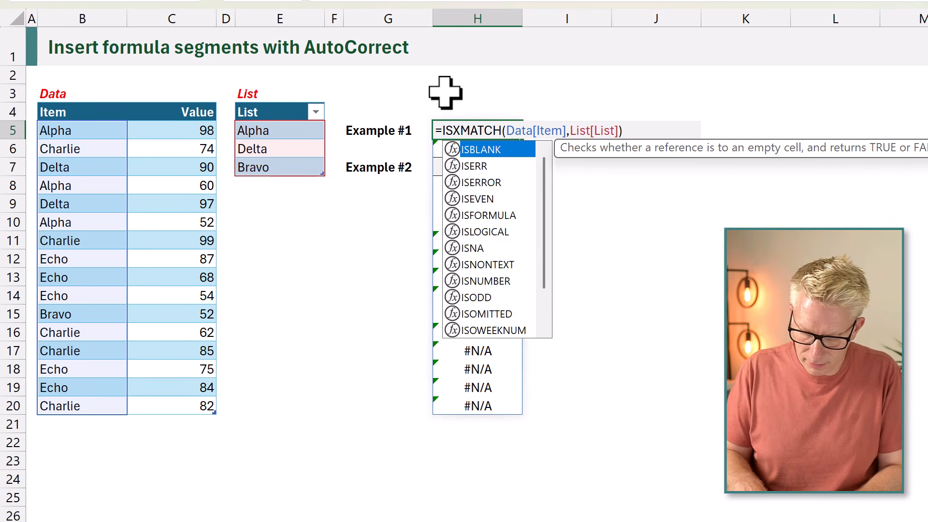
key(Tab)
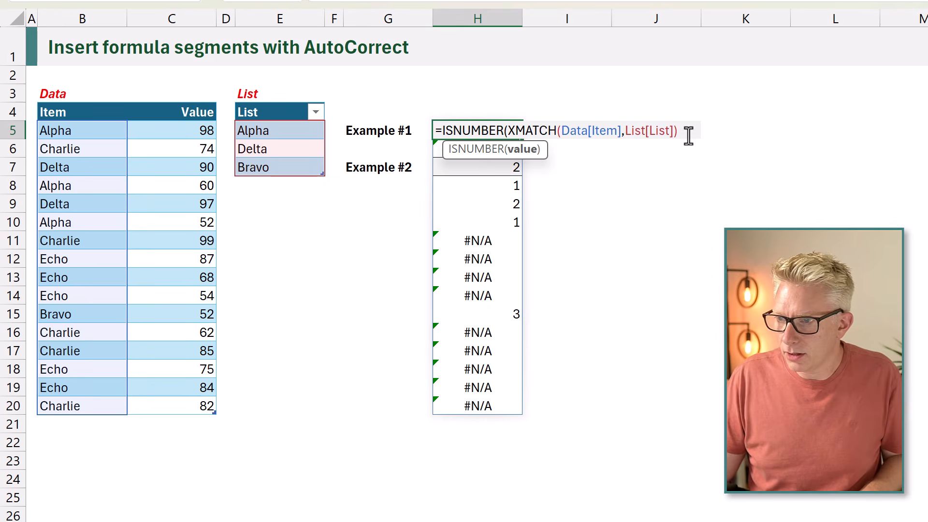
text())
key(ctrl+Return)
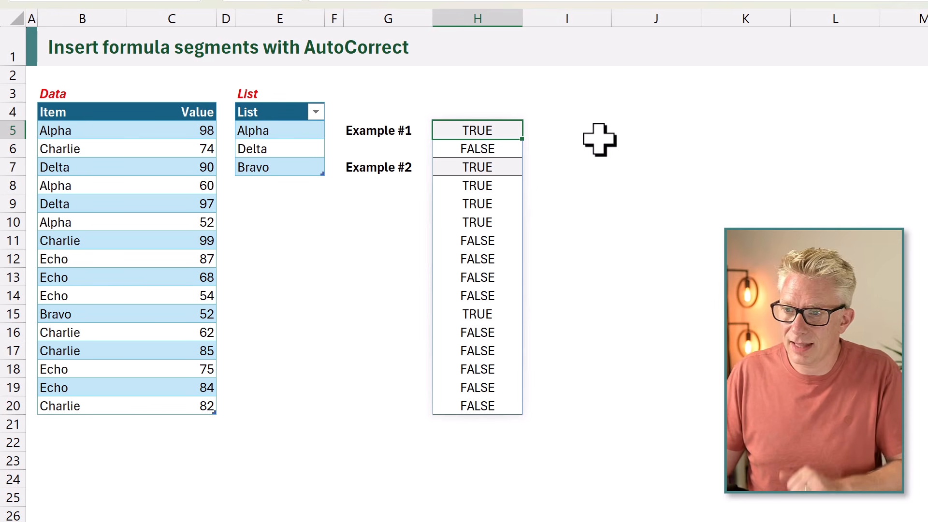
- Wrap the H5 formula in FILTER, with Data[Value] as the array, the ISNUMBER test as the include argument and 0 if empty
double_click(486, 129)
click(436, 127)
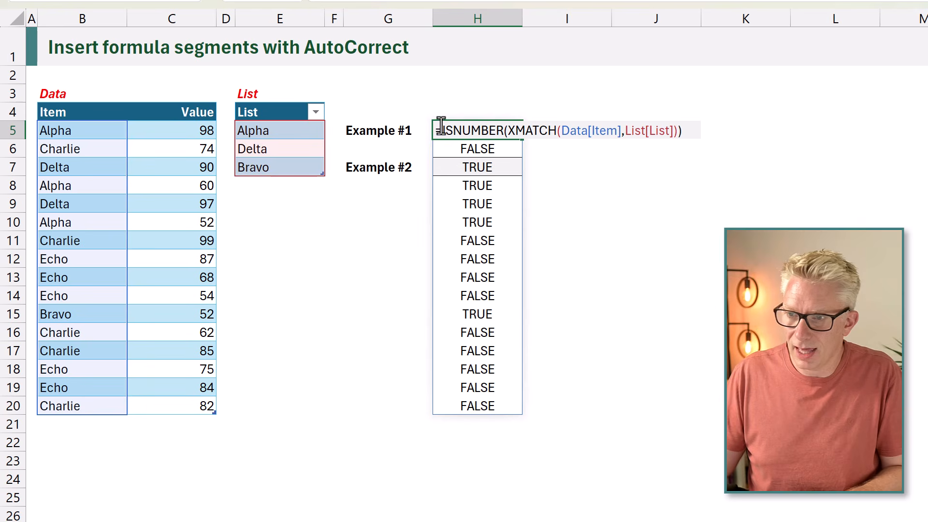
text(FILTER()
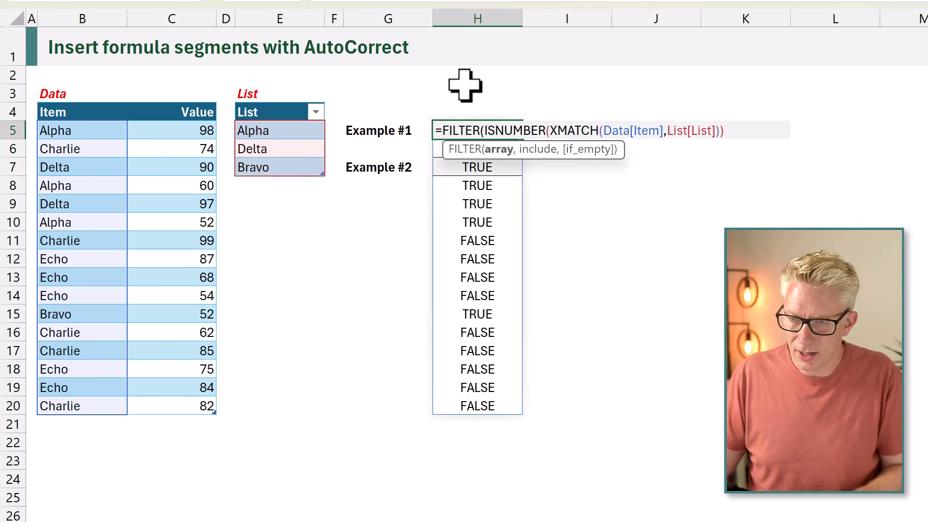
click(188, 99)
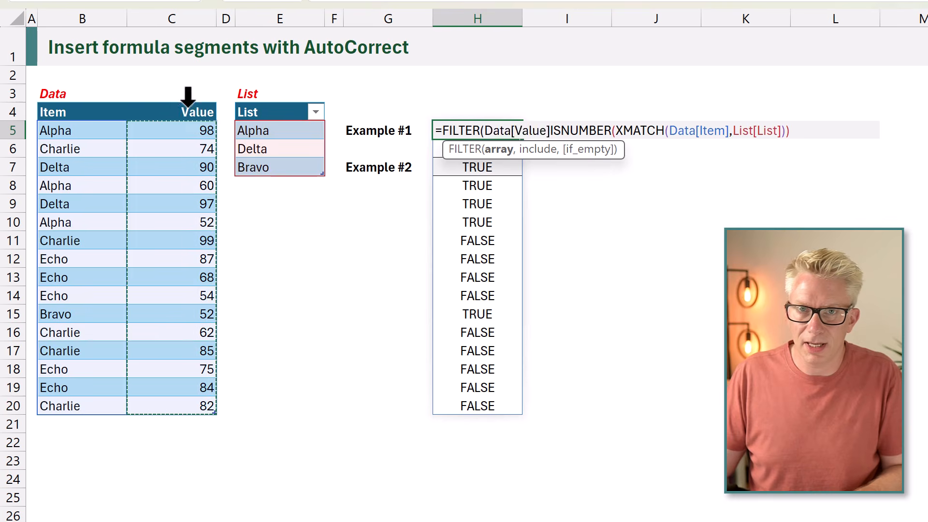
text(,)
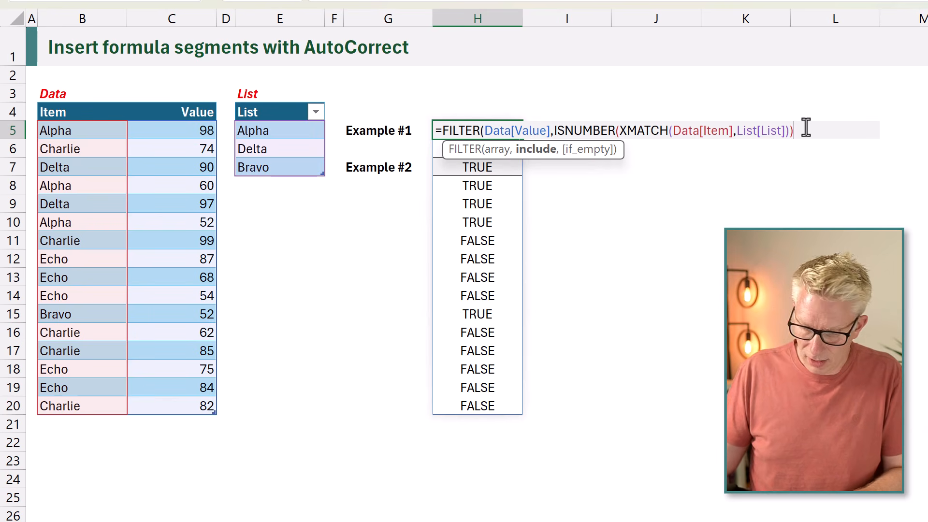
text(,0)
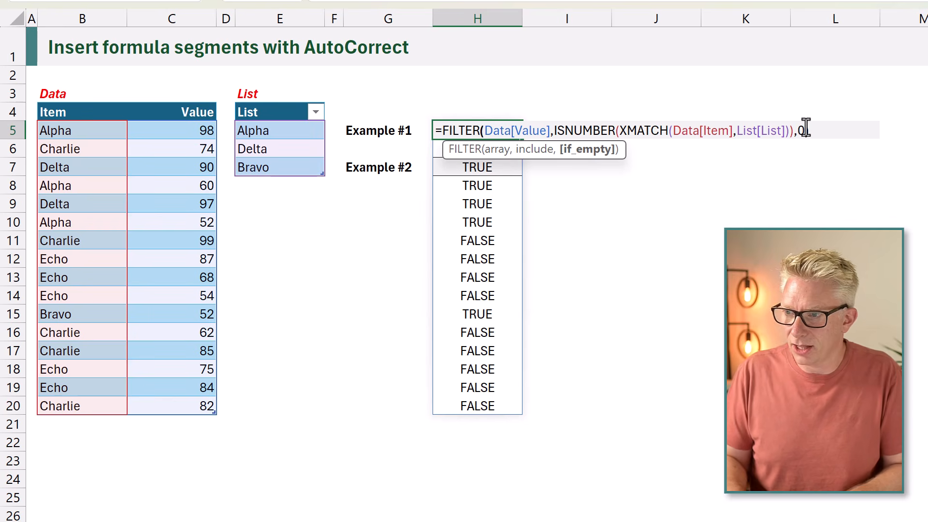
key(Return)
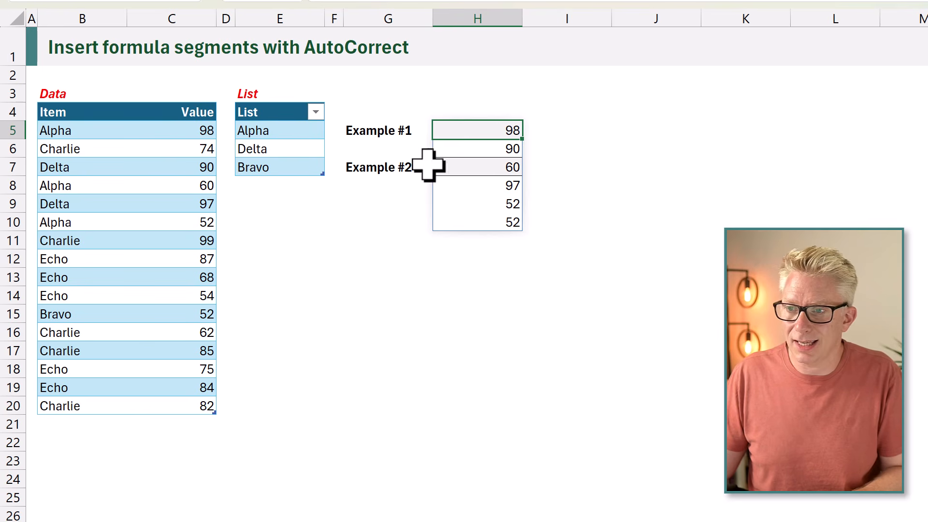
- Wrap the FILTER formula in H5 in SUM to total the filtered values
double_click(442, 130)
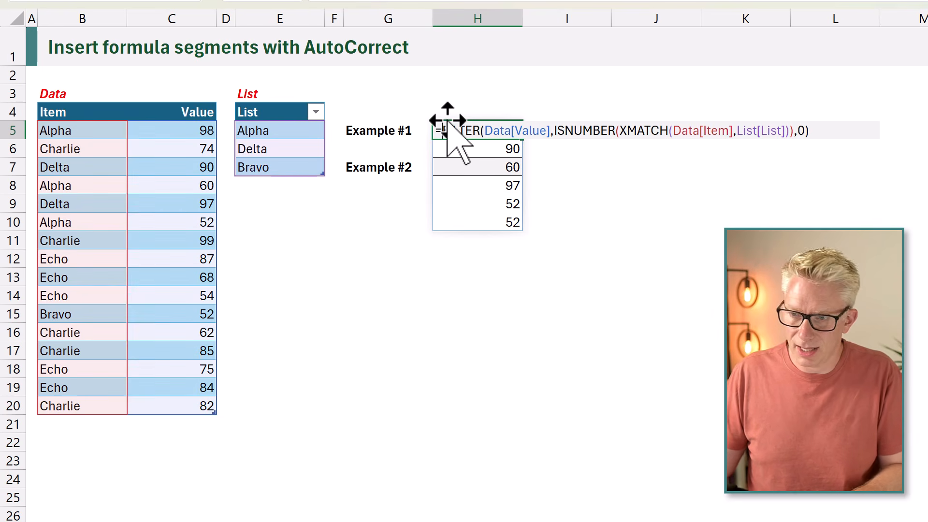
text(SUM()
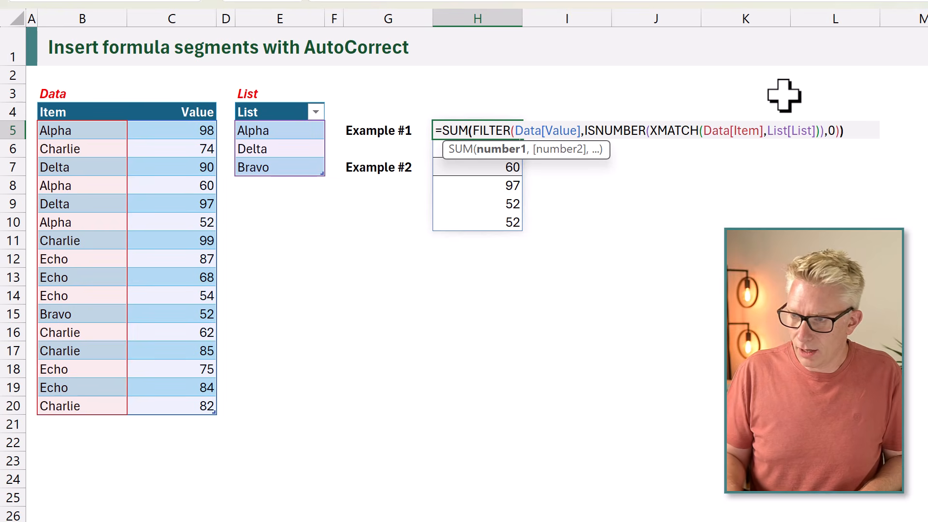
key(Return)
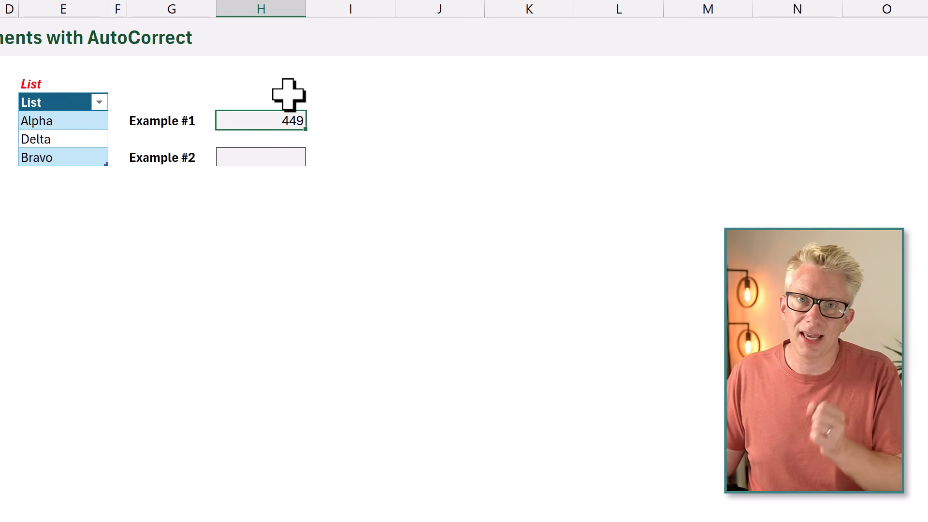
- Copy the segment ISNUMBER(XMATCH(Data[Item],List[List])) from the H5 formula without altering it, and paste it as text into J11
key(F2)
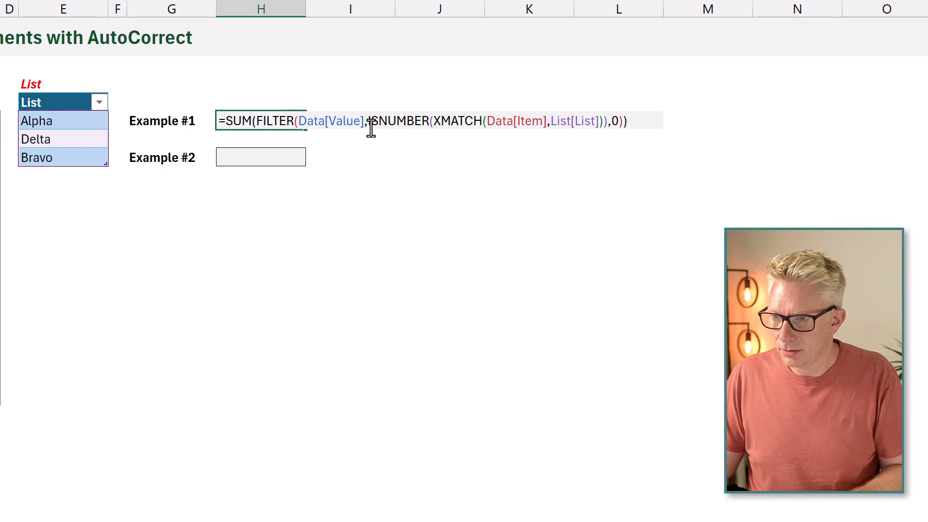
drag(368, 122, 598, 129)
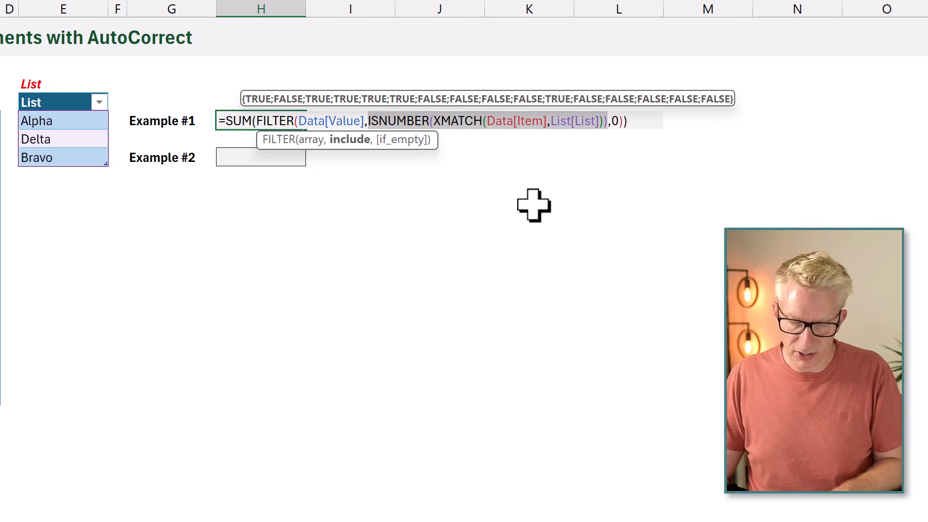
key(ctrl+c)
key(Escape)
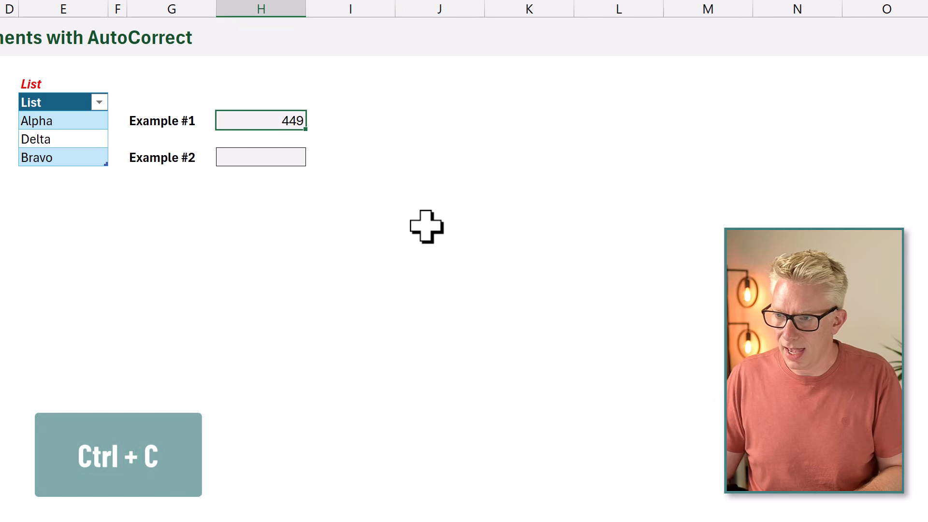
click(421, 227)
key(ctrl+v)
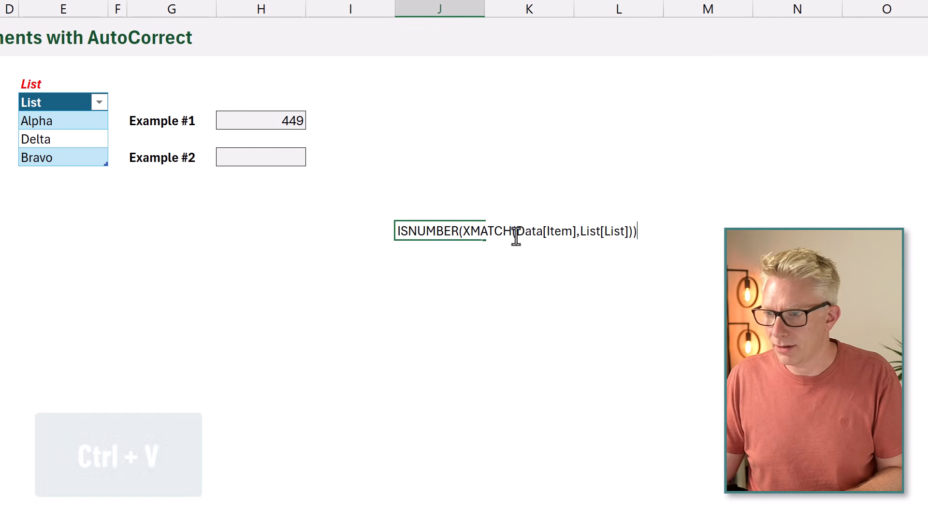
- In the pasted J11 text, replace Data[Item] with AllItems and List[List] with ListItems
drag(514, 231, 576, 231)
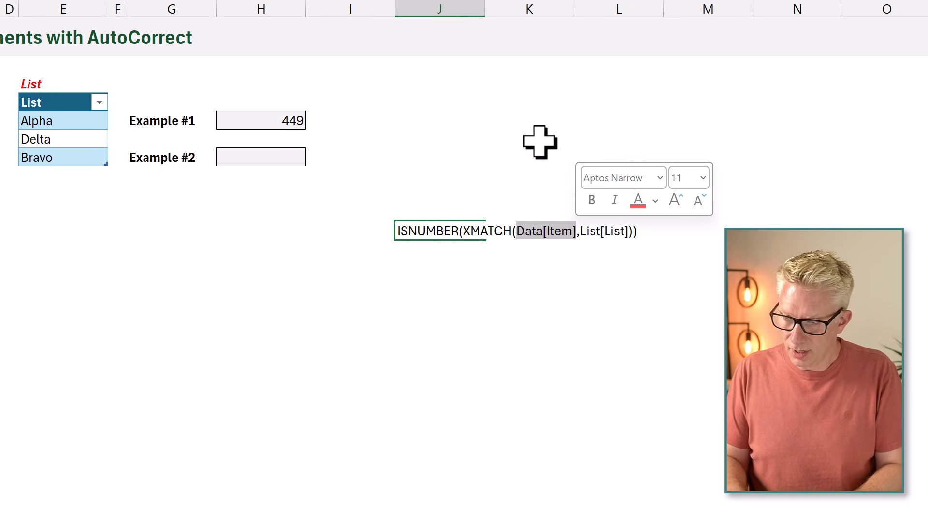
text(AllI)
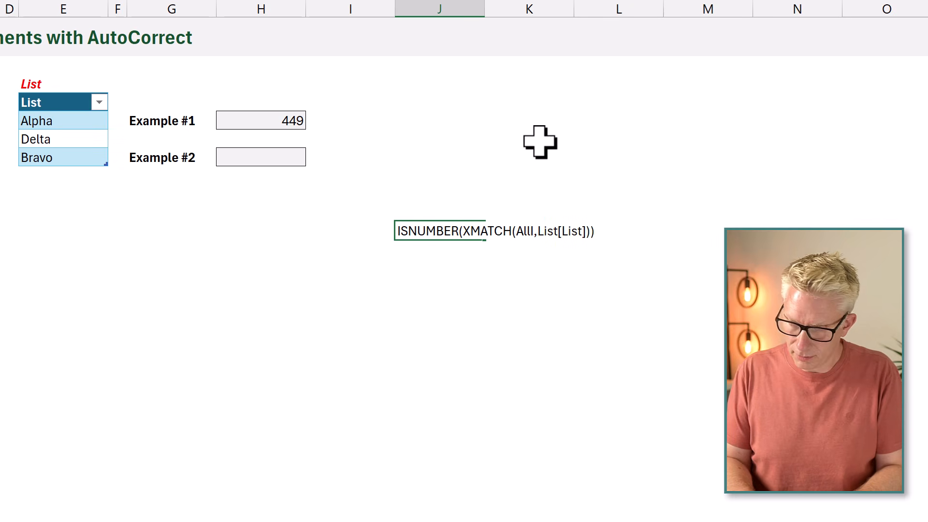
text(tems)
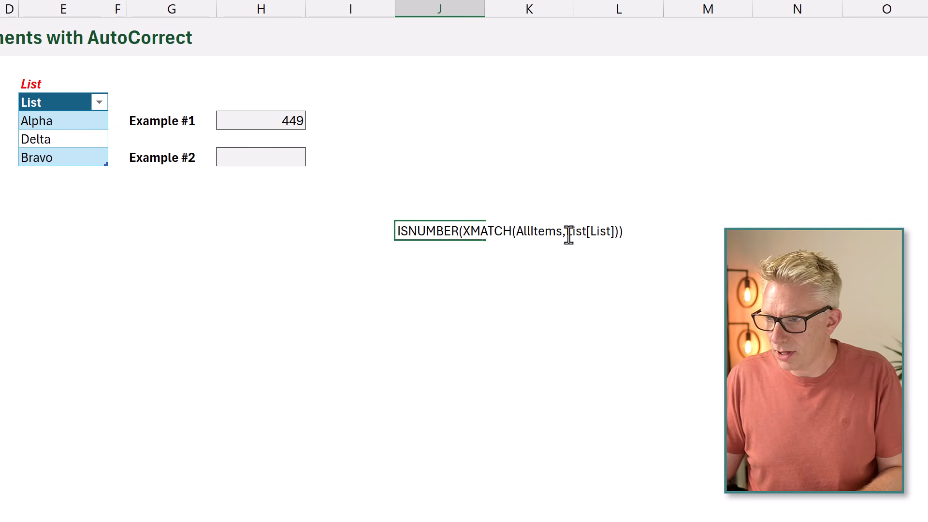
drag(566, 232, 614, 236)
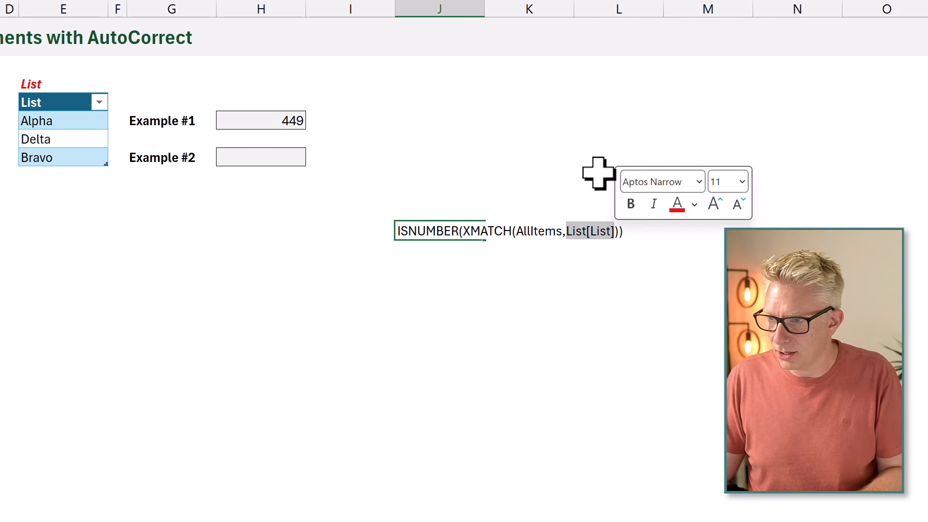
text(L)
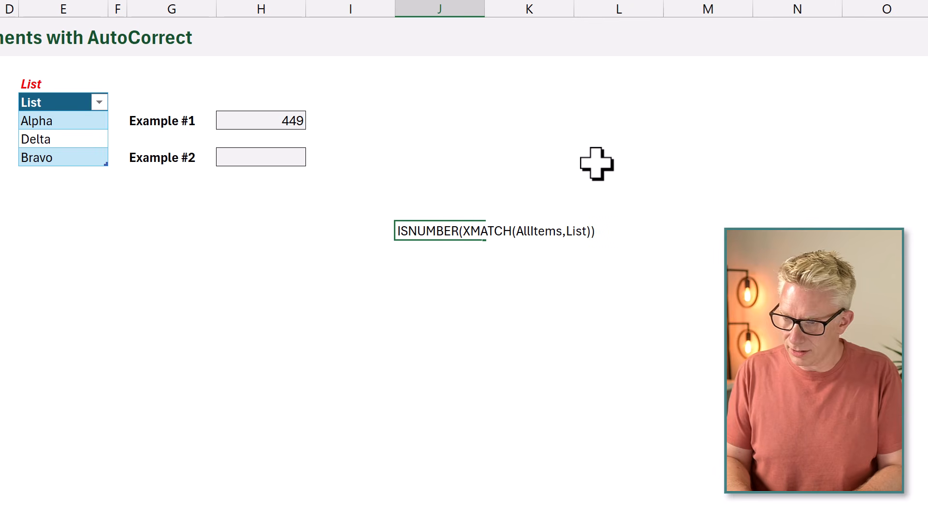
text(istItems)
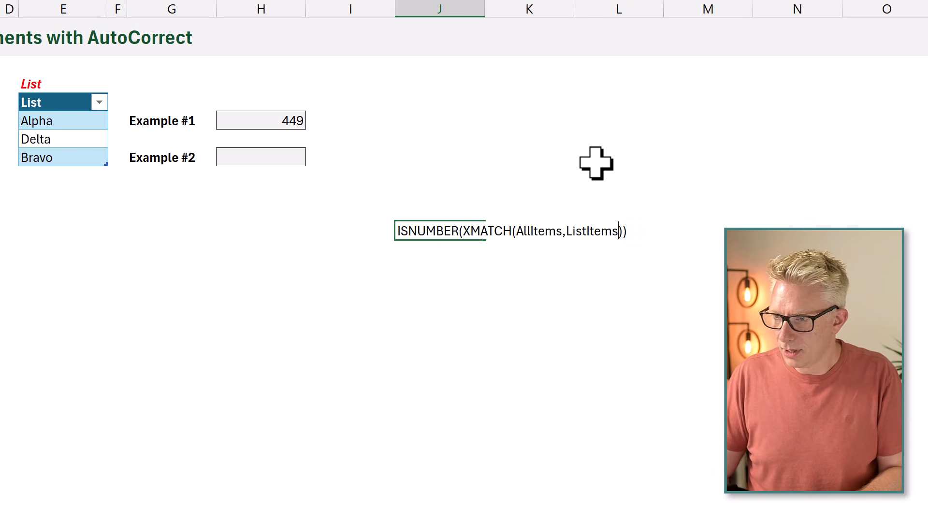
- Copy the whole text ISNUMBER(XMATCH(AllItems,ListItems)) from J11 and discard the cell entry
drag(628, 231, 394, 231)
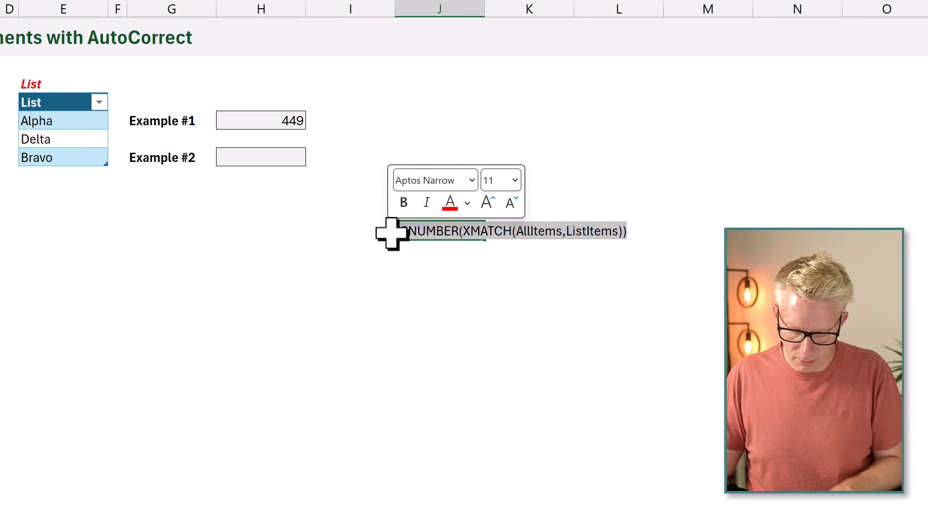
key(ctrl+c)
key(Escape)
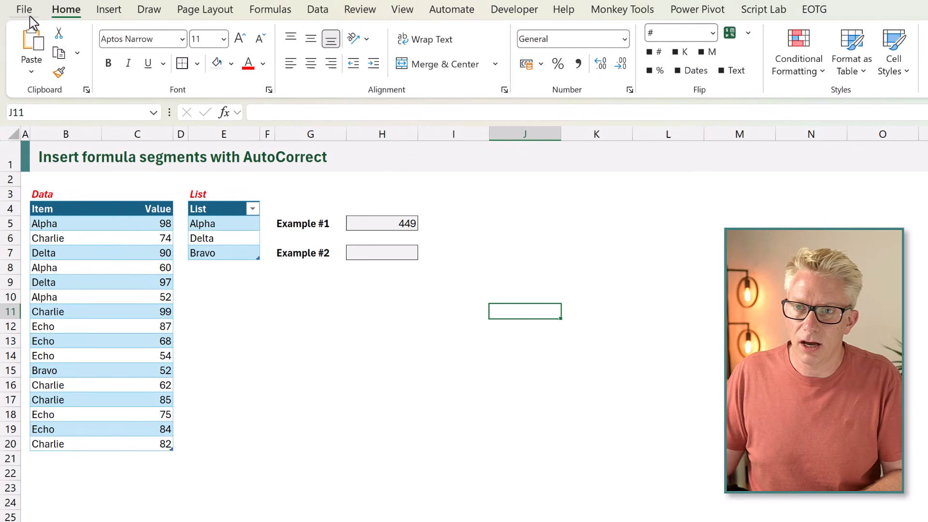
- Add an AutoCorrect entry that replaces inList with the copied text ISNUMBER(XMATCH(AllItems,ListItems)), and save the proofing options
click(29, 16)
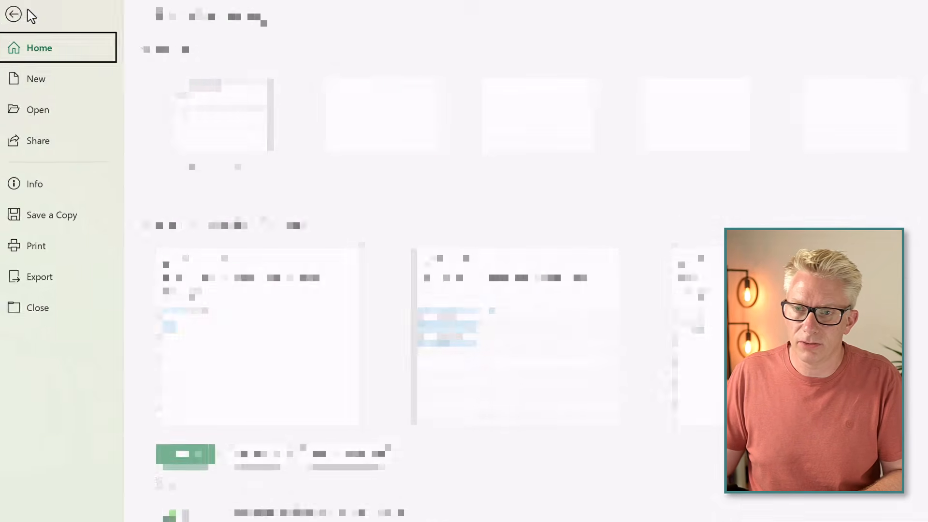
click(61, 502)
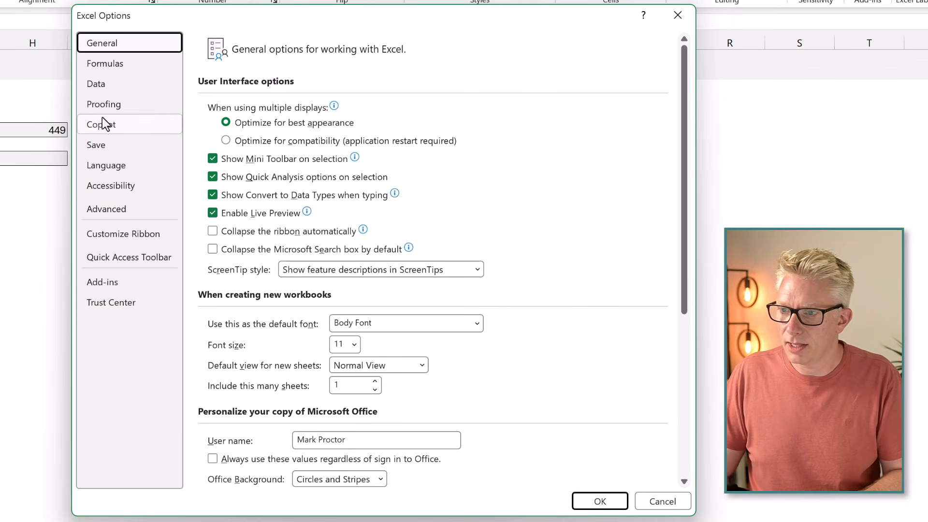
click(104, 106)
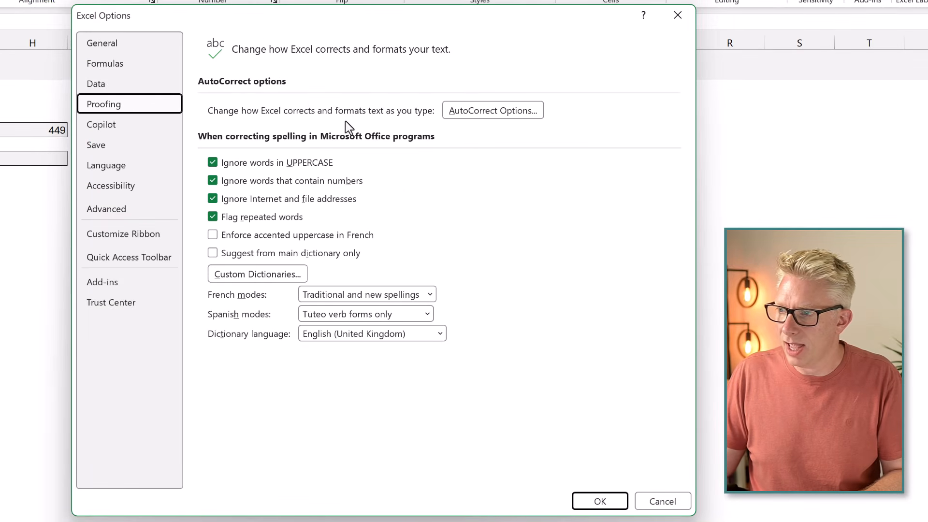
click(493, 111)
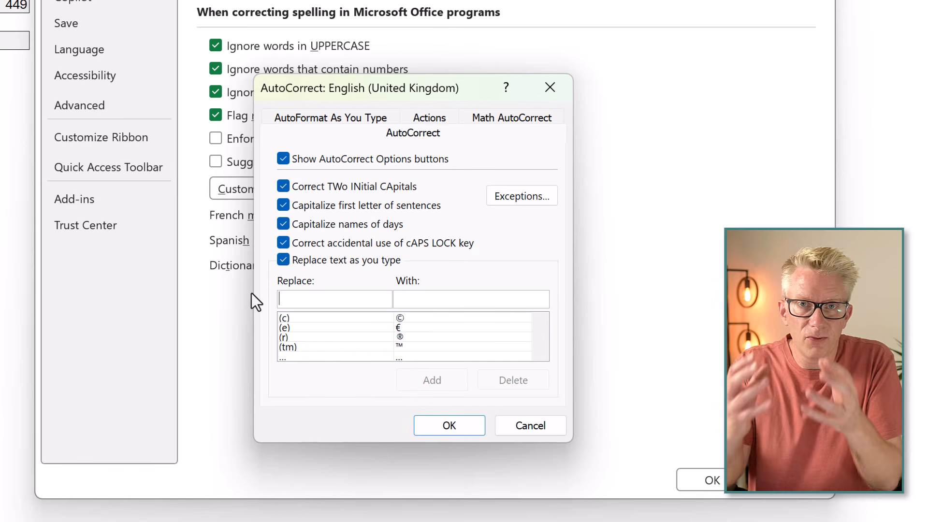
text(inList)
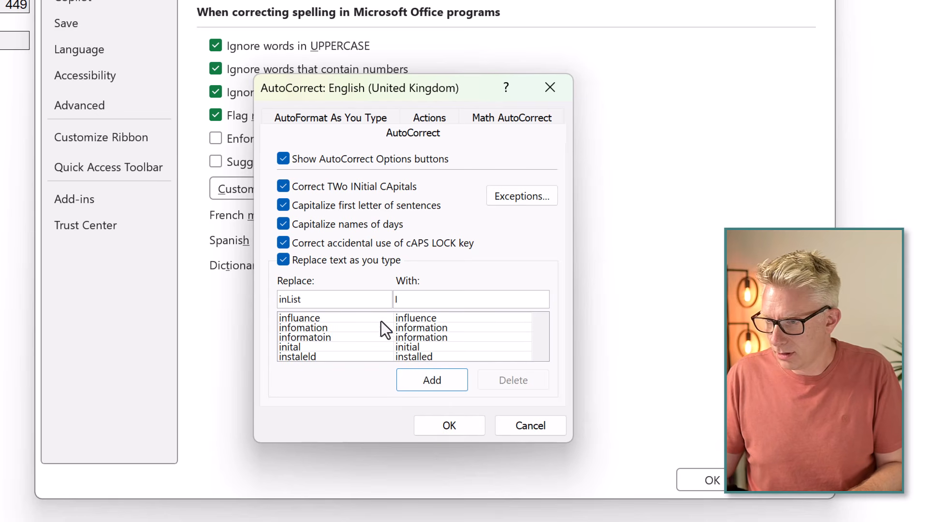
click(425, 302)
key(ctrl+v)
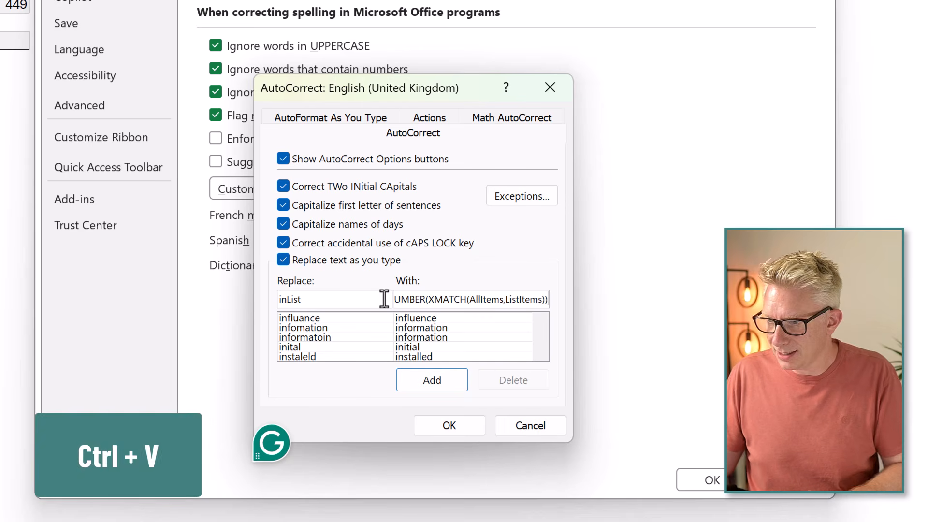
click(415, 377)
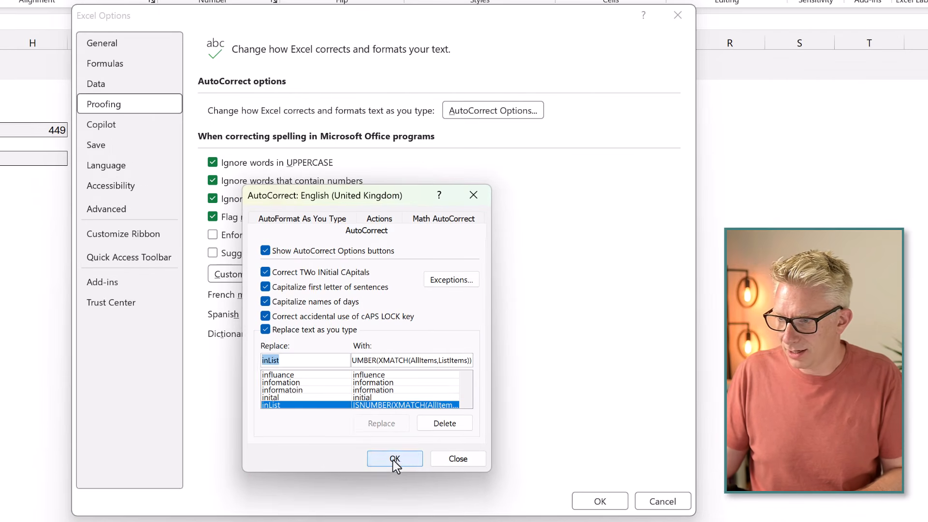
click(395, 459)
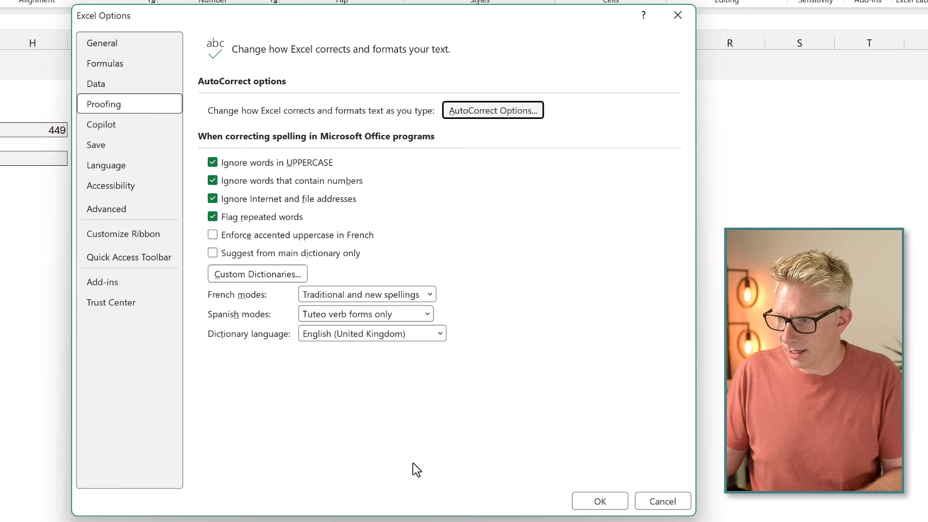
click(599, 501)
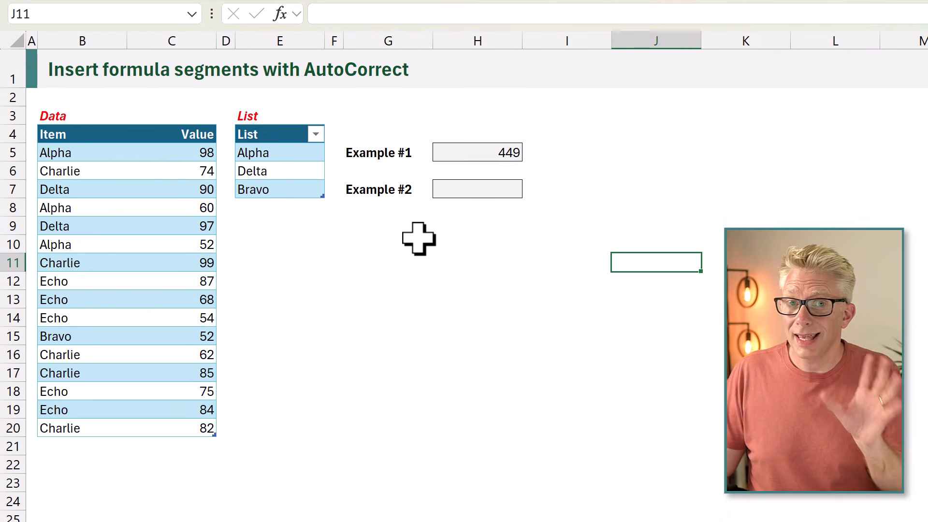
- Start a FILTER formula in H7 with Data[Value] as the array, and expand the inList shortcut as its include argument
click(462, 191)
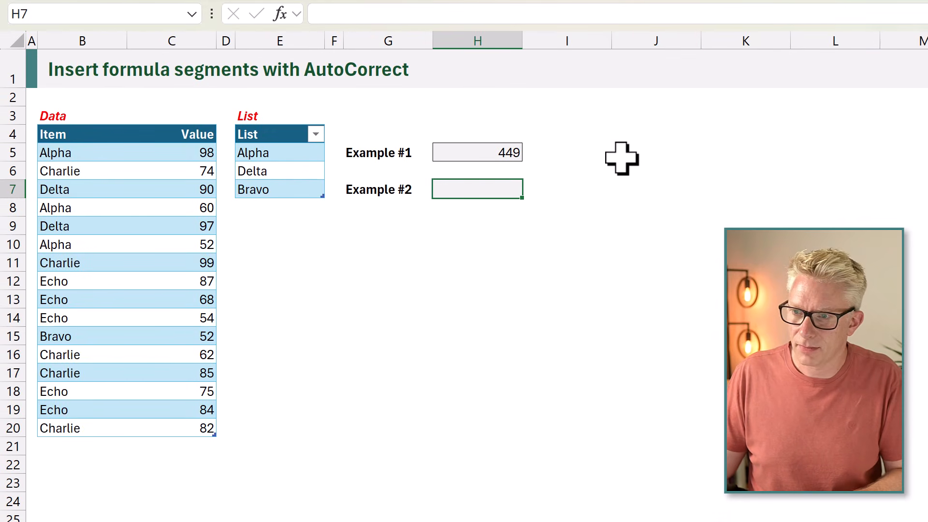
text(=FILTER()
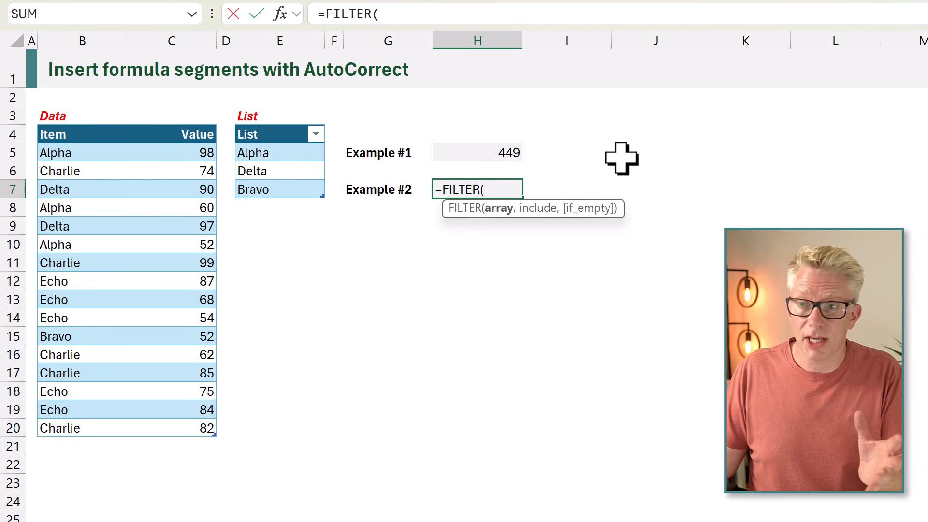
click(191, 124)
text(,)
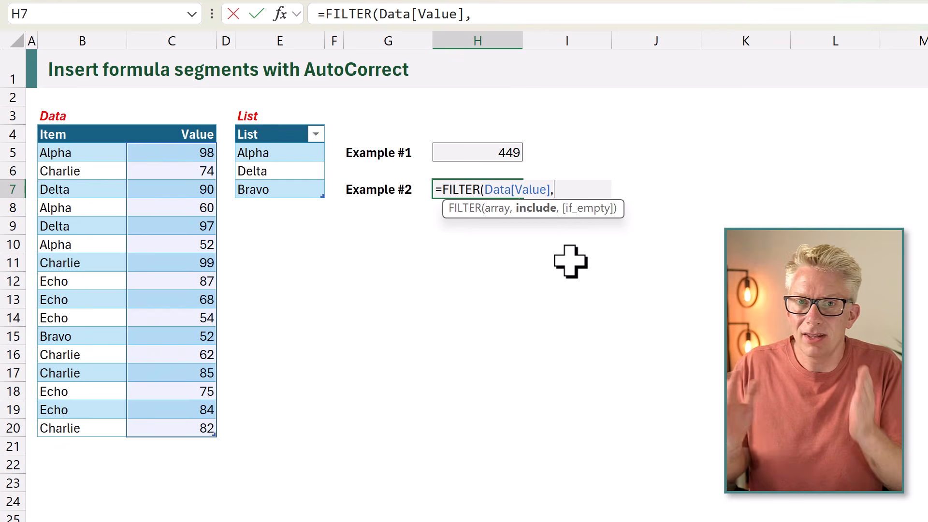
text(inList)
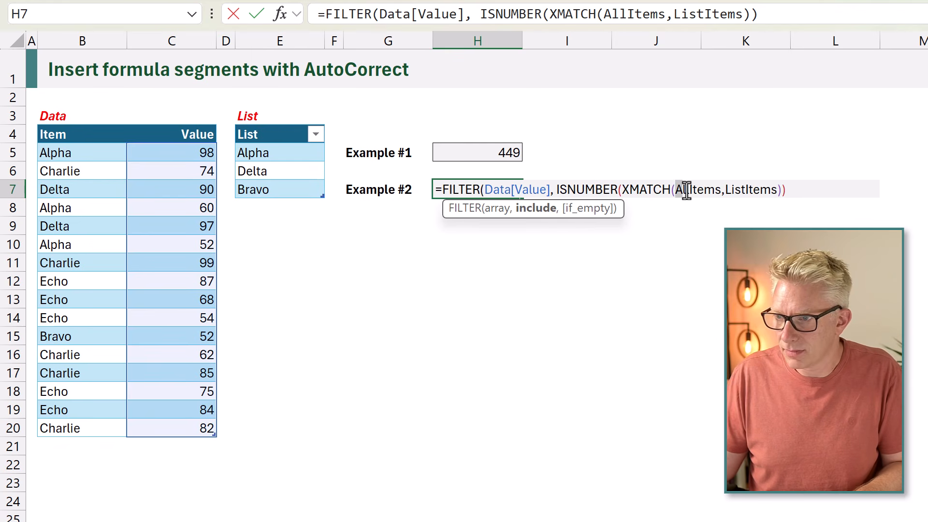
- In the H7 formula, replace the AllItems placeholder with Data[Item] and the ListItems placeholder with List[List]
key(BackSpace)
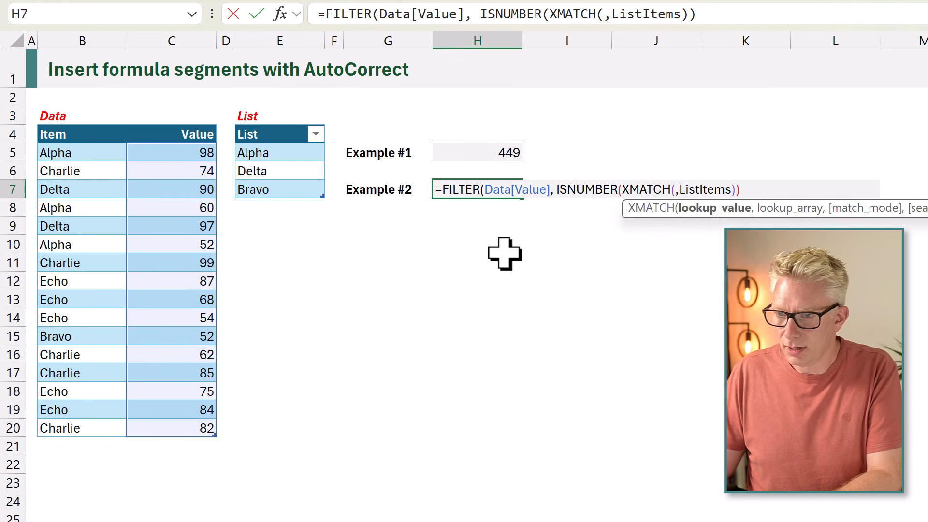
click(83, 129)
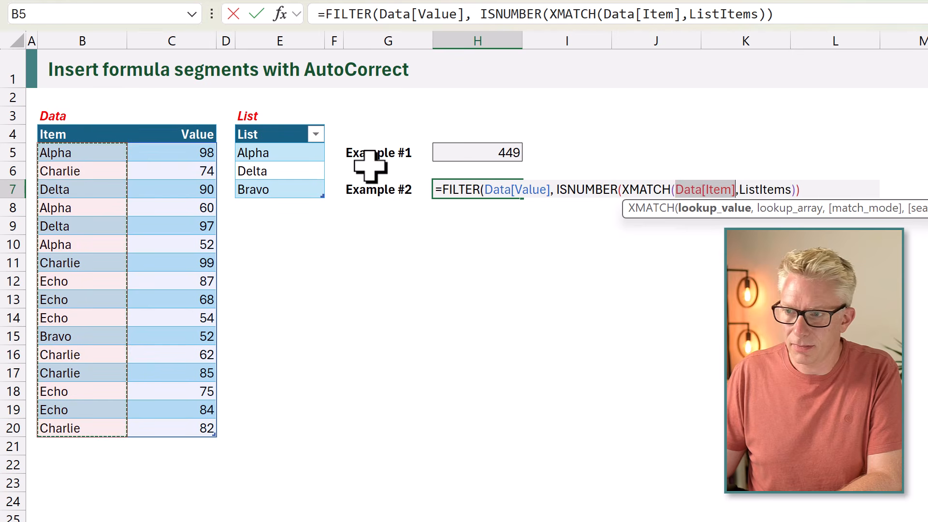
drag(739, 189, 793, 190)
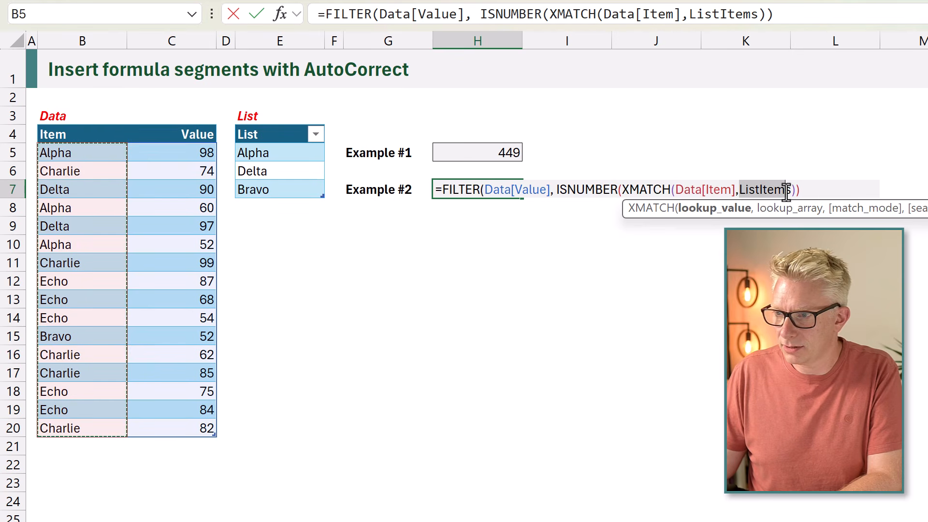
key(BackSpace)
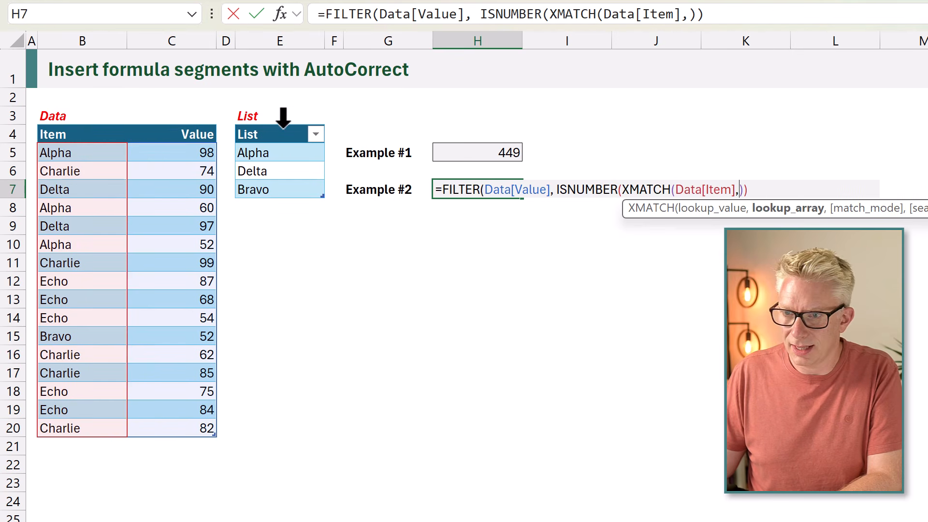
click(279, 128)
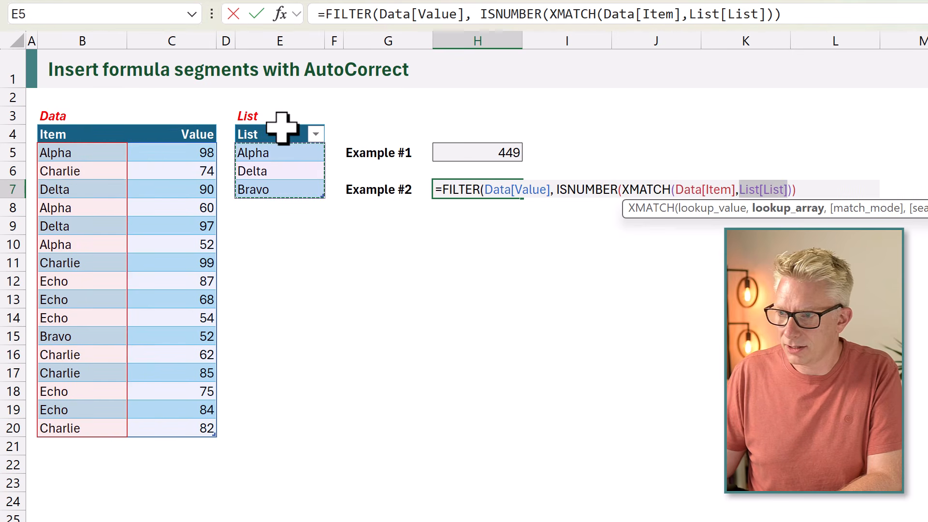
- Finish the FILTER formula in H7 with 0 as its if_empty argument and enter it
click(811, 186)
text(,0)
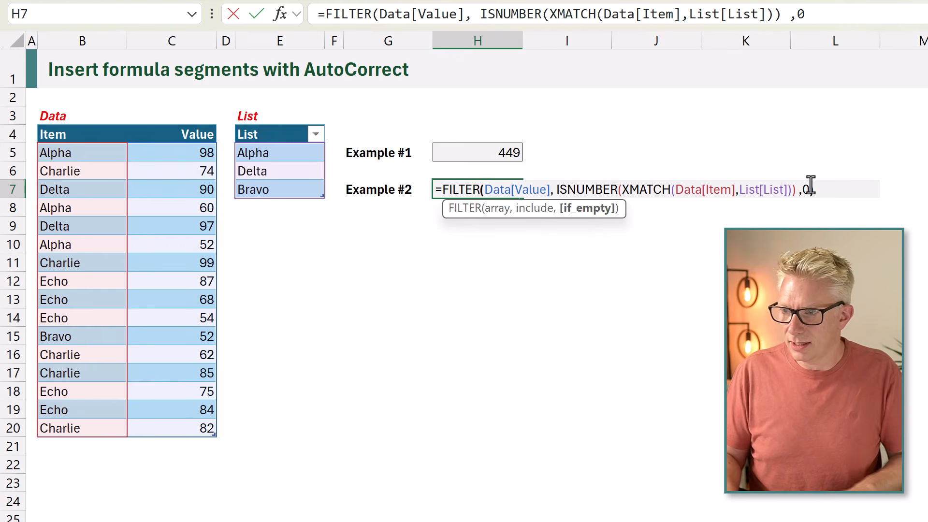
text())
key(Return)
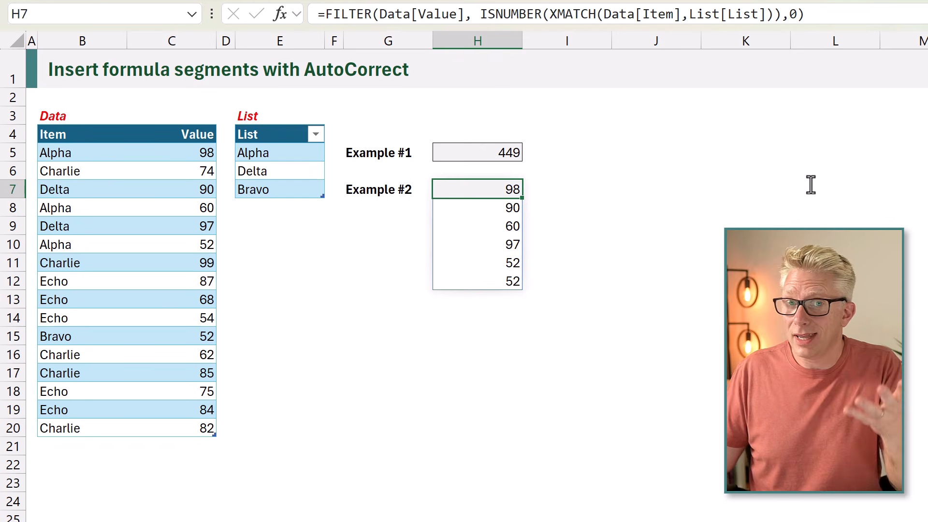
- Wrap the FILTER formula in H7 in SUM and enter it, keeping H7 selected
double_click(498, 192)
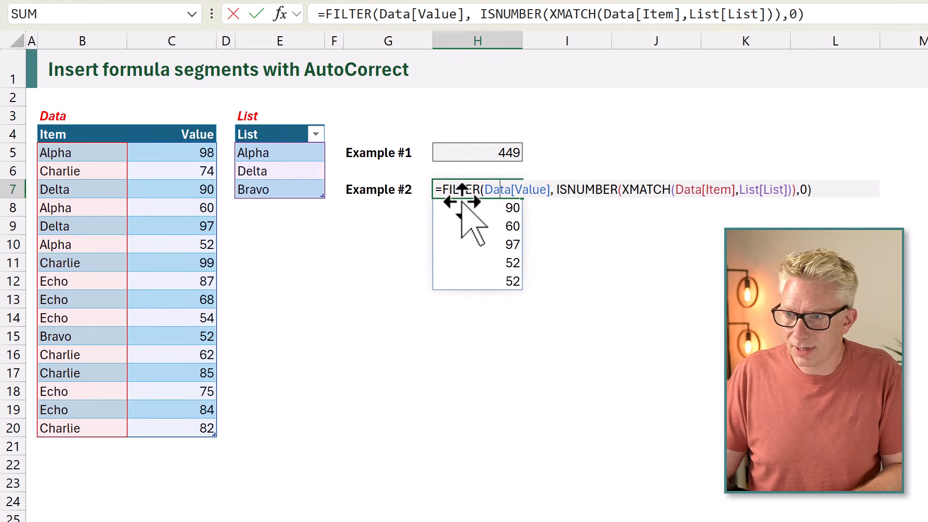
click(441, 189)
text(SUM()
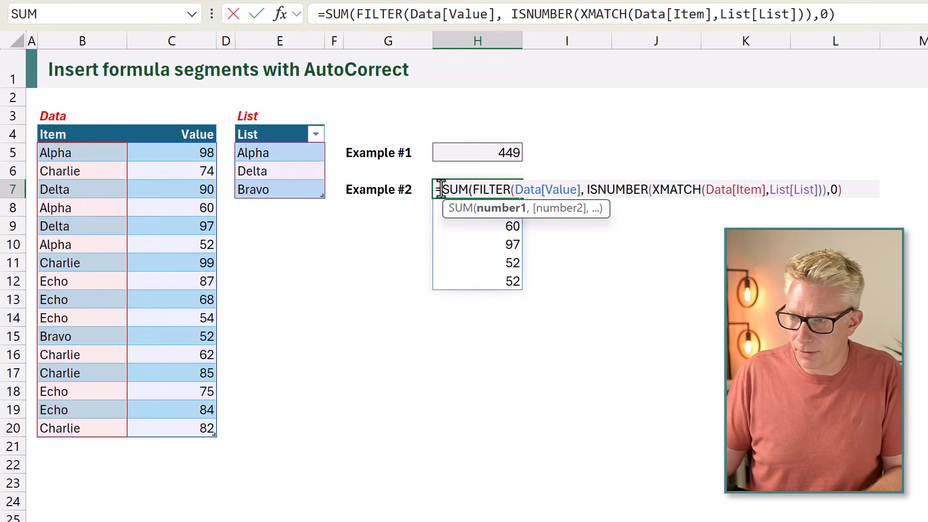
click(860, 193)
text())
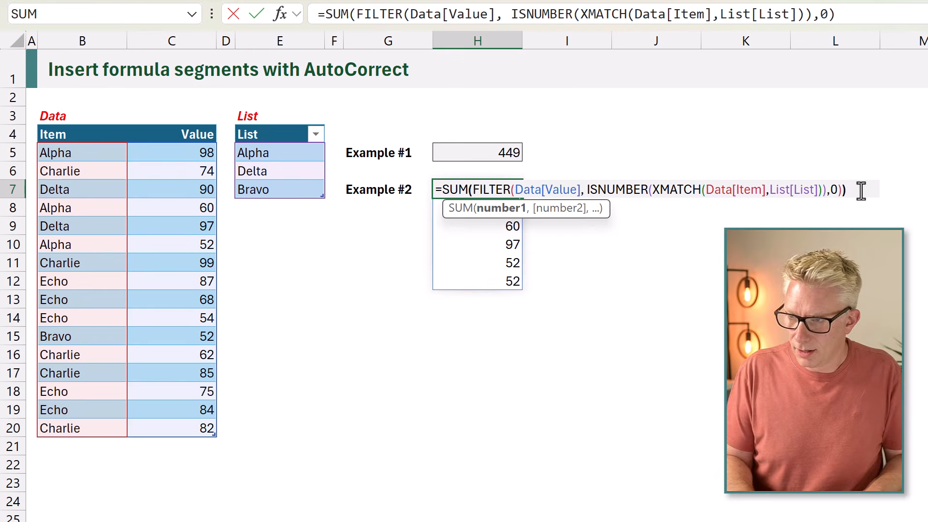
key(ctrl+Return)
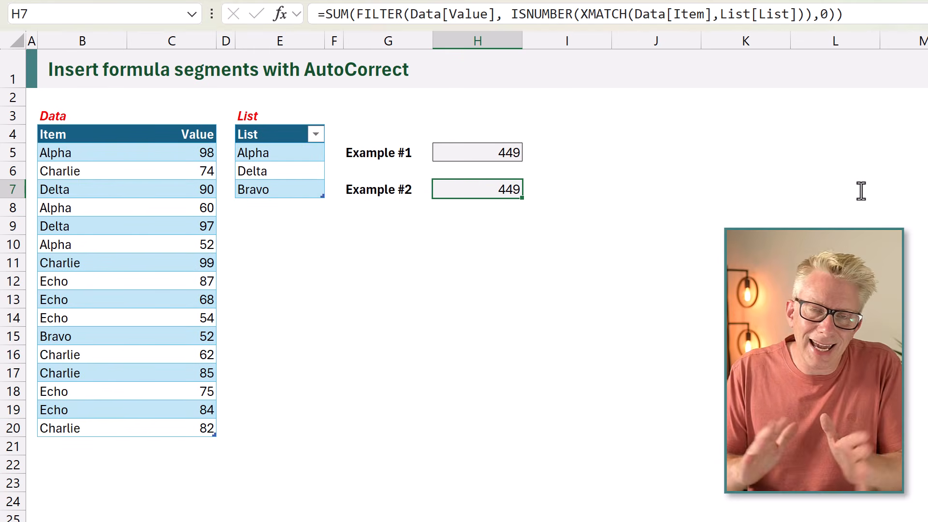